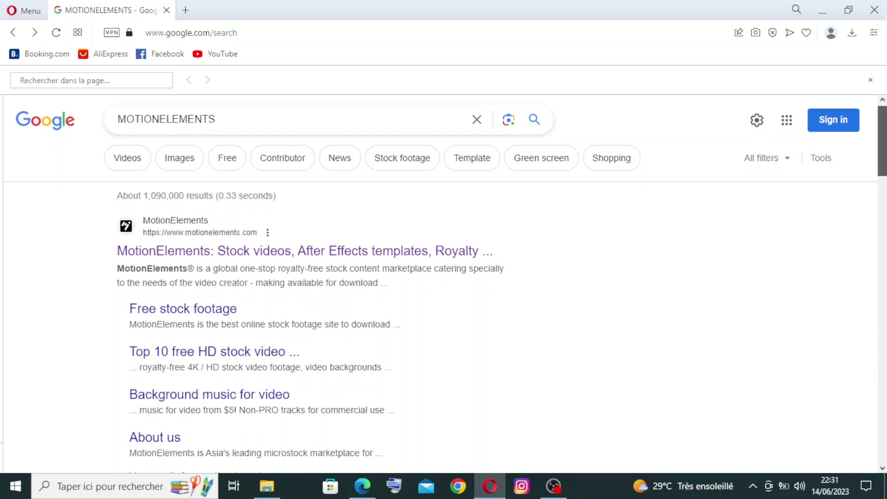
Scroll down through the MOTIONELEMENTS Google results and back up to the top
scroll(884, 162, down, 3)
scroll(884, 161, up, 3)
scroll(884, 161, down, 2)
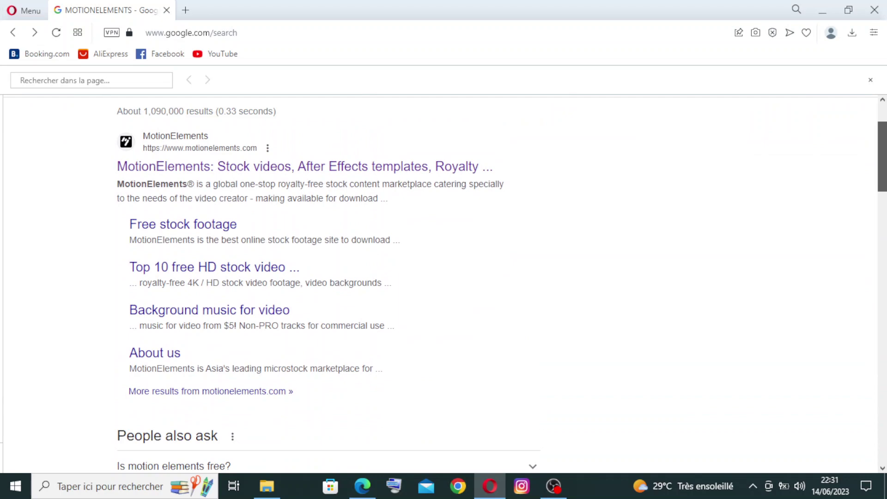
scroll(884, 161, down, 5)
scroll(883, 161, down, 3)
scroll(443, 301, down, 6)
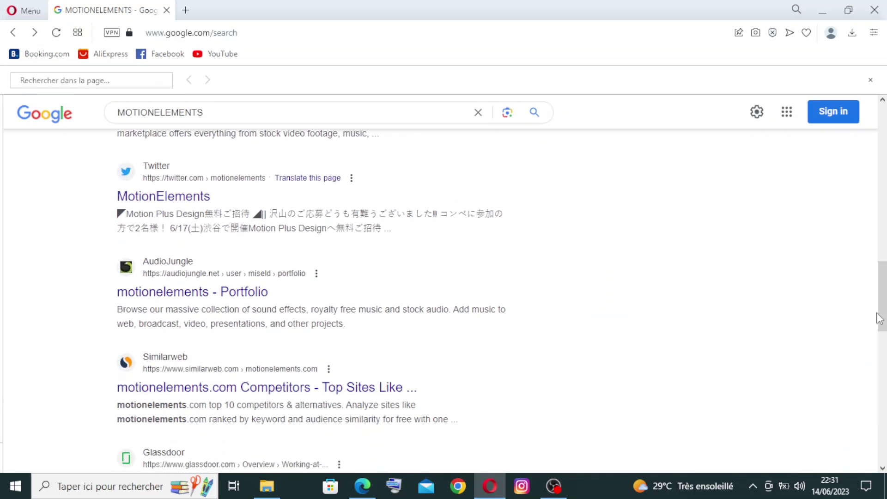
scroll(502, 298, up, 1)
scroll(502, 299, up, 5)
scroll(502, 298, up, 10)
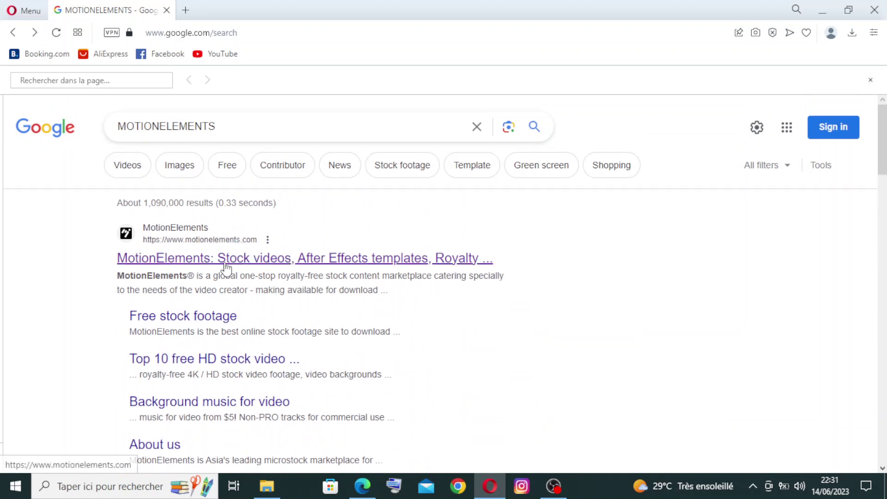
Open the official MotionElements site from the Google results
click(282, 261)
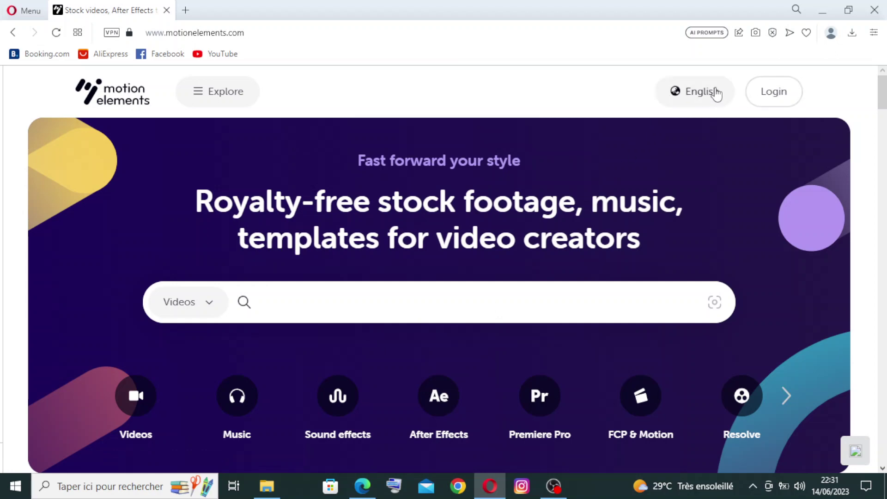
scroll(883, 93, down, 5)
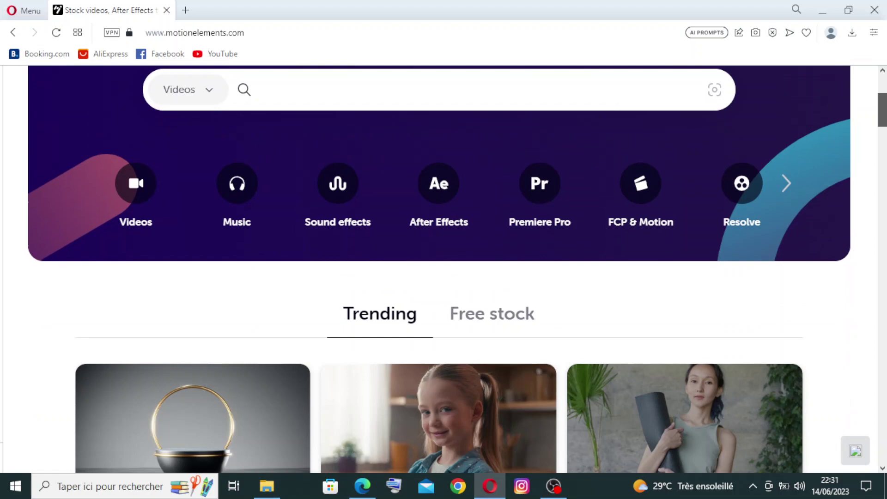
scroll(883, 127, down, 5)
scroll(885, 118, down, 5)
scroll(885, 118, up, 5)
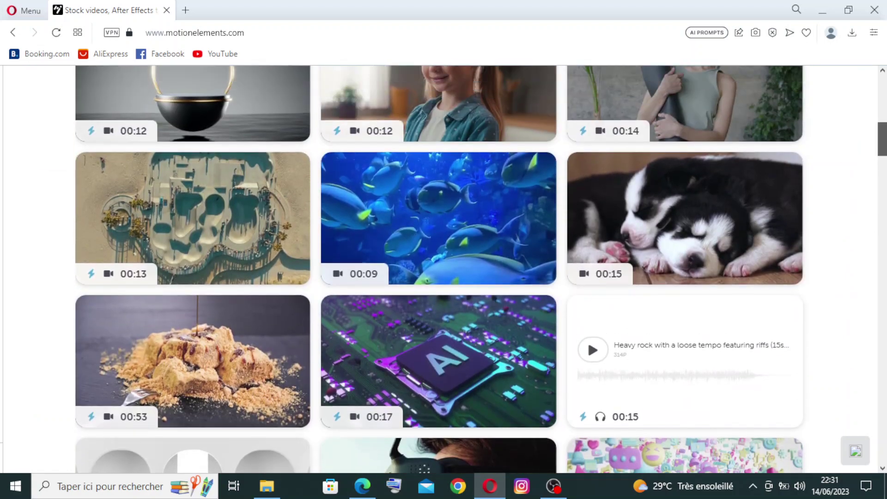
scroll(885, 119, up, 1)
scroll(885, 118, down, 1)
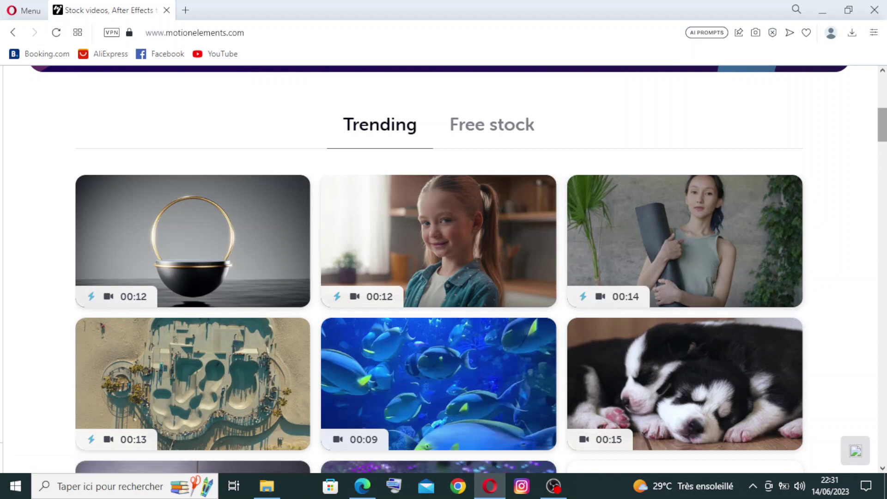
Browse the MotionElements homepage down to the FAQ section
scroll(444, 268, down, 1)
scroll(443, 268, down, 2)
scroll(444, 268, down, 6)
scroll(444, 268, down, 7)
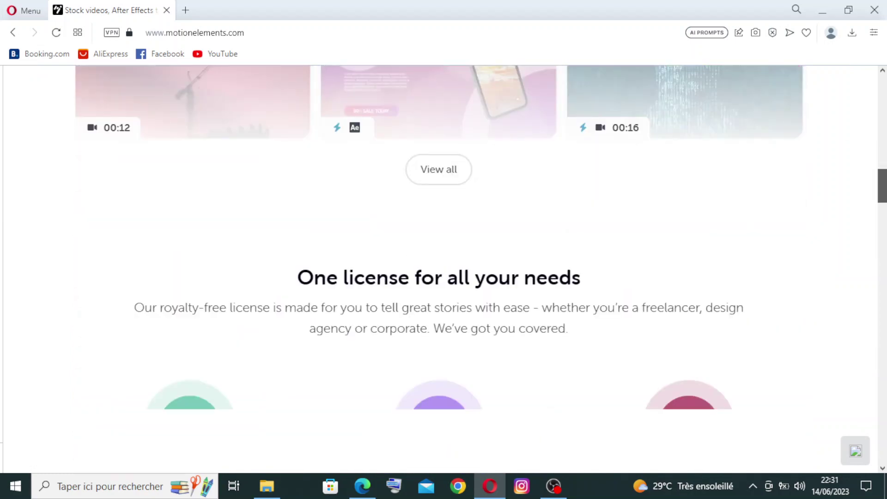
scroll(443, 268, down, 6)
scroll(444, 268, down, 1)
scroll(443, 268, down, 2)
scroll(444, 268, down, 5)
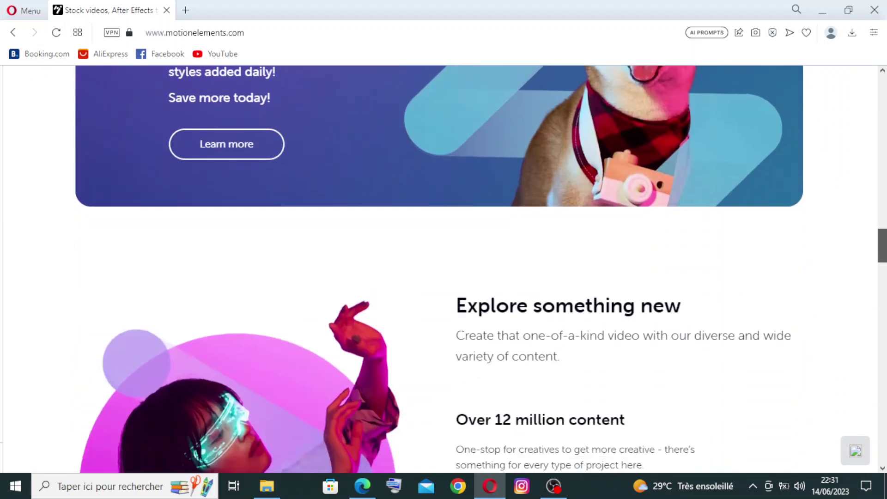
scroll(444, 269, down, 3)
scroll(444, 268, down, 1)
scroll(444, 268, down, 8)
scroll(443, 268, down, 6)
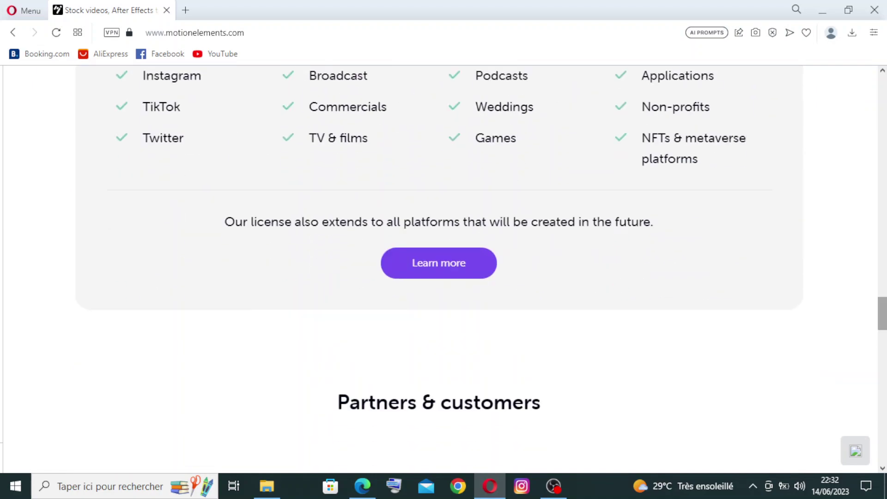
scroll(443, 268, down, 4)
scroll(444, 268, down, 4)
scroll(444, 268, down, 5)
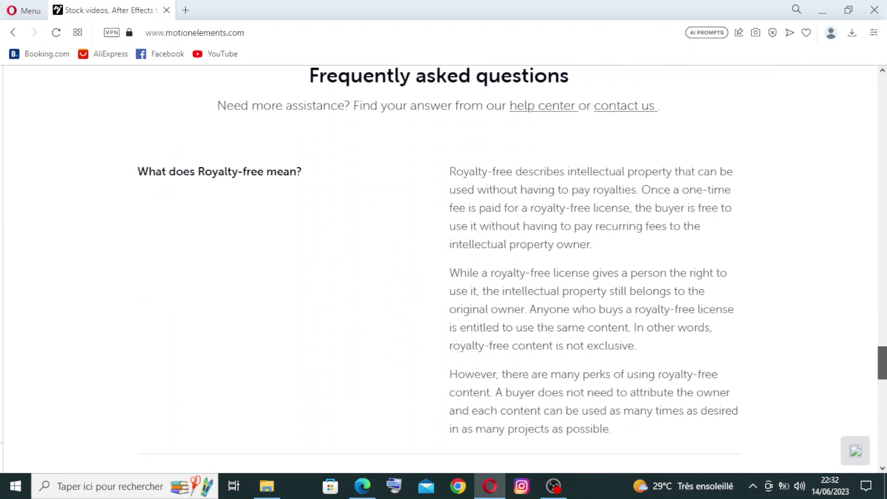
scroll(444, 268, down, 1)
scroll(444, 268, down, 4)
scroll(444, 268, down, 4)
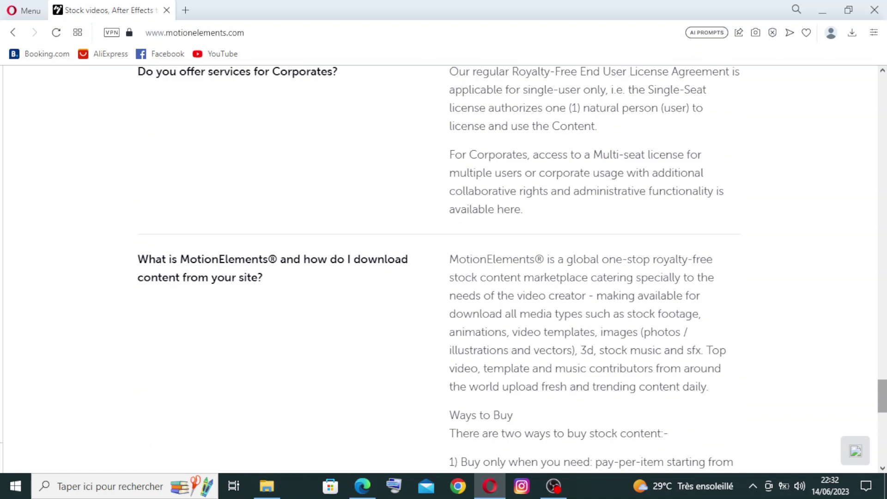
scroll(444, 268, down, 7)
scroll(443, 268, down, 3)
scroll(443, 268, up, 10)
scroll(444, 268, up, 8)
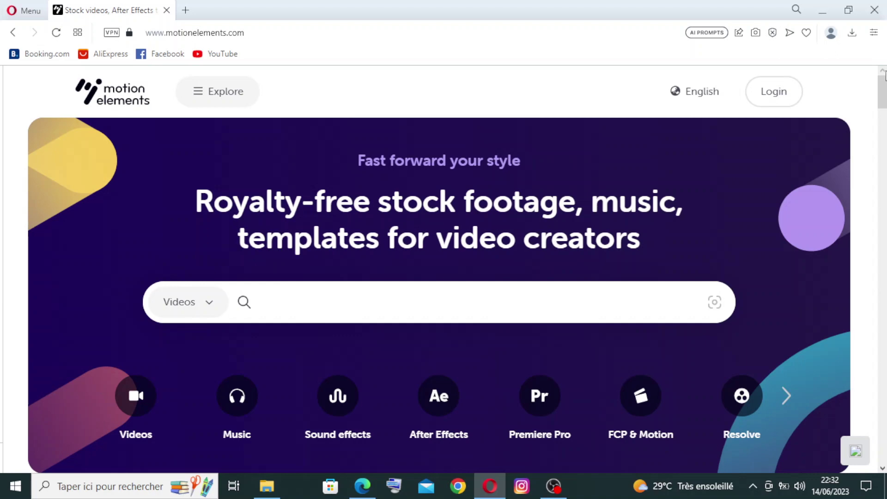
Go to the MotionElements login page with its empty email and password form
click(780, 99)
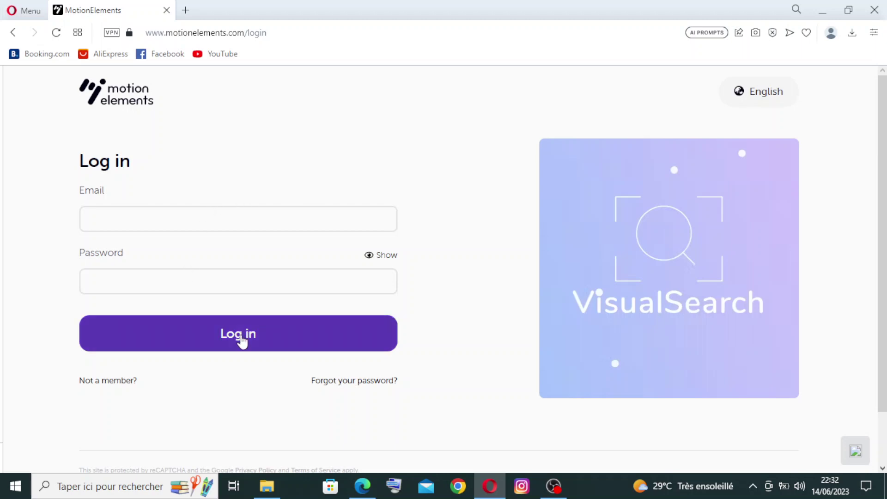
scroll(444, 268, down, 2)
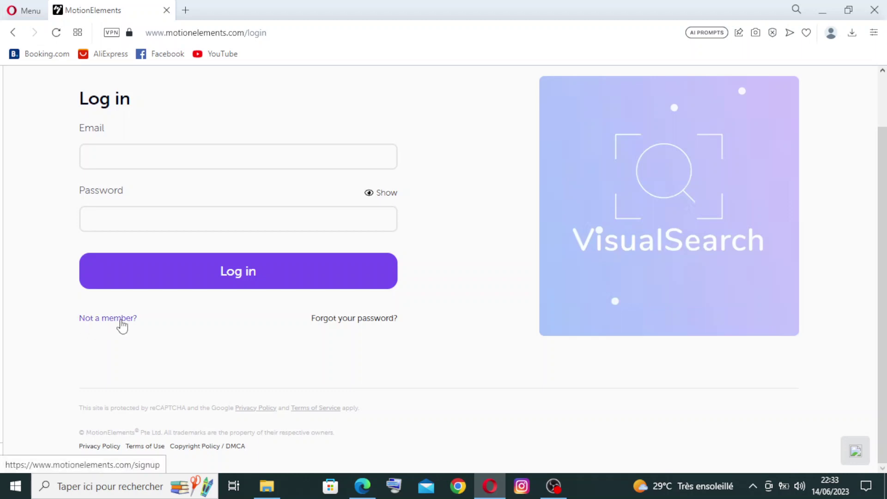
Open the sign-up page via 'Not a member?' and autofill first name, last name and email
click(121, 323)
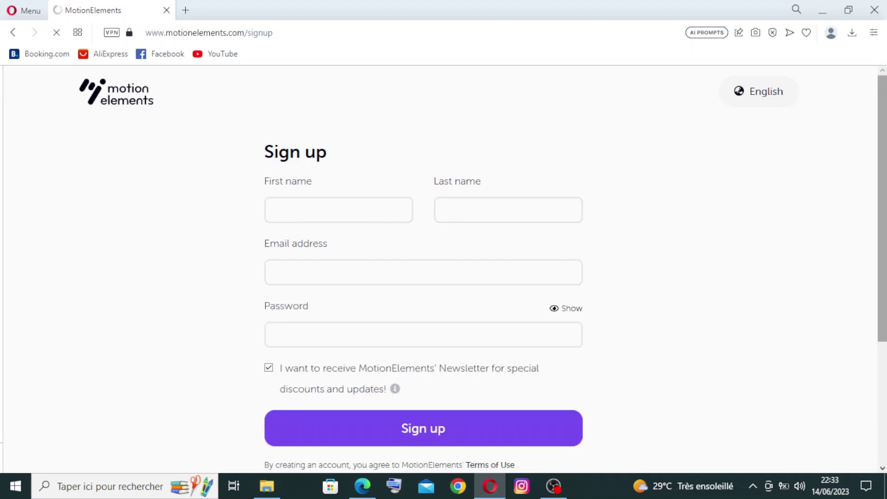
scroll(444, 268, down, 1)
scroll(594, 163, down, 1)
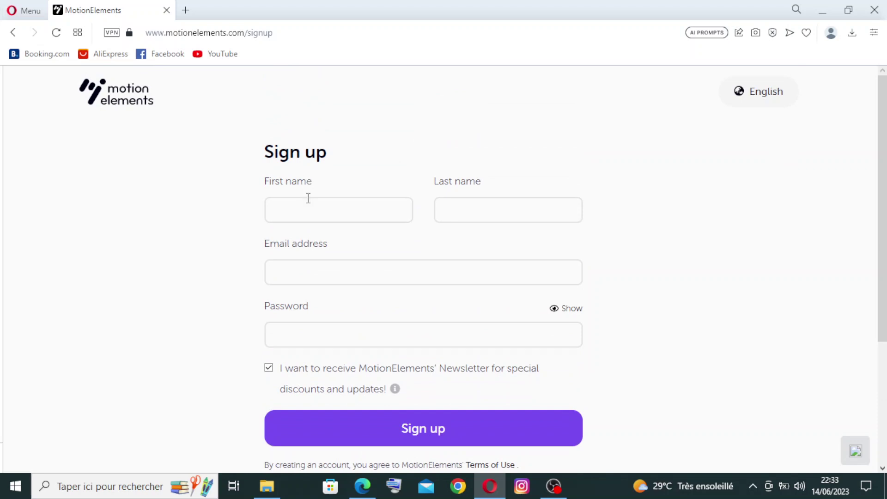
click(315, 206)
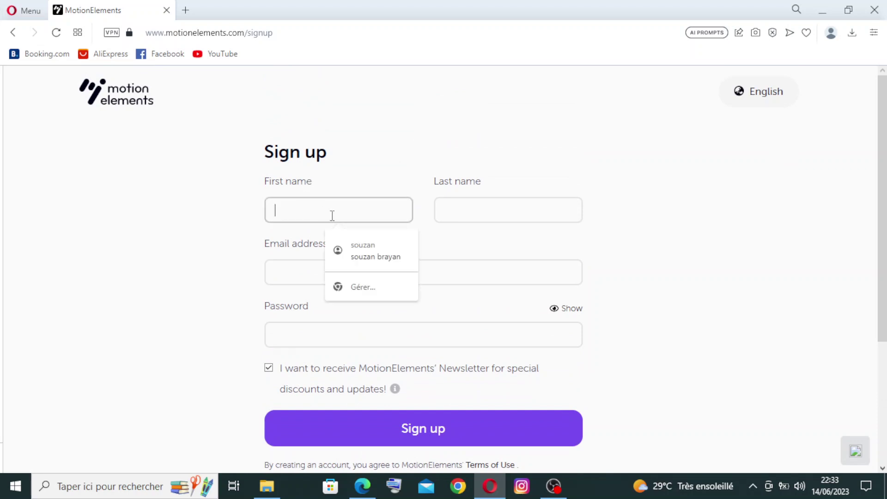
click(386, 252)
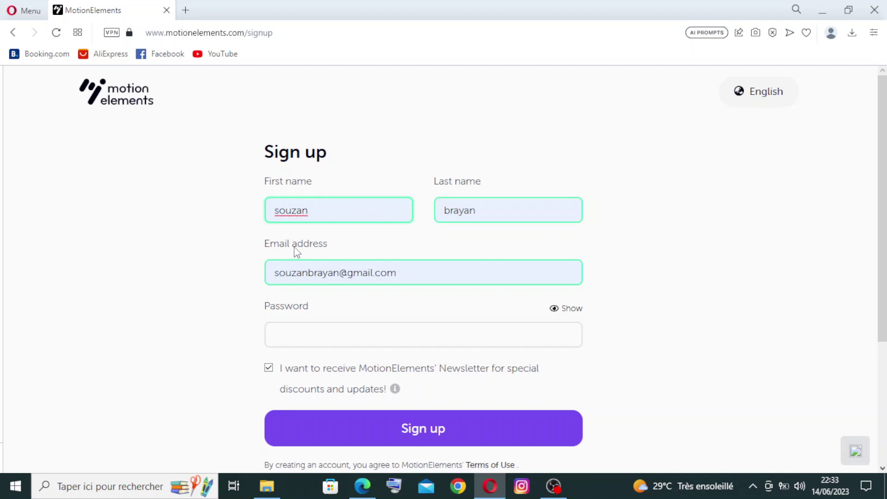
scroll(325, 249, down, 2)
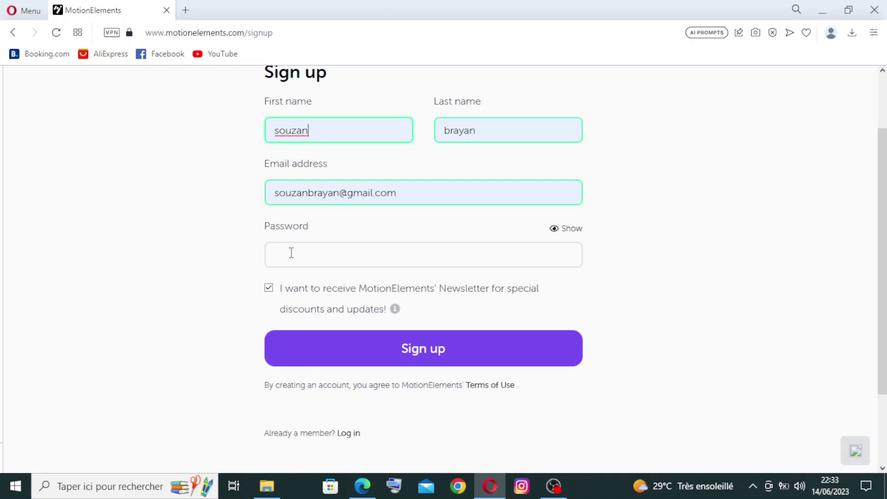
Enter the account password and tick the newsletter opt-in checkbox
click(291, 253)
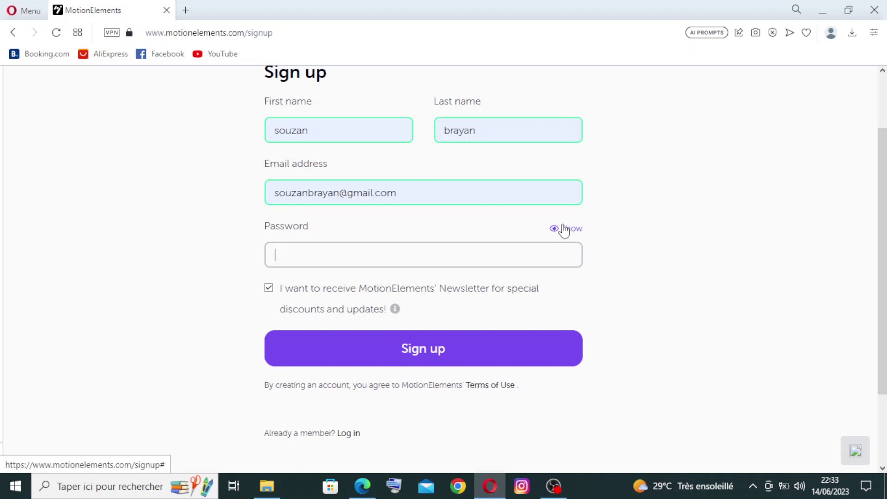
click(342, 273)
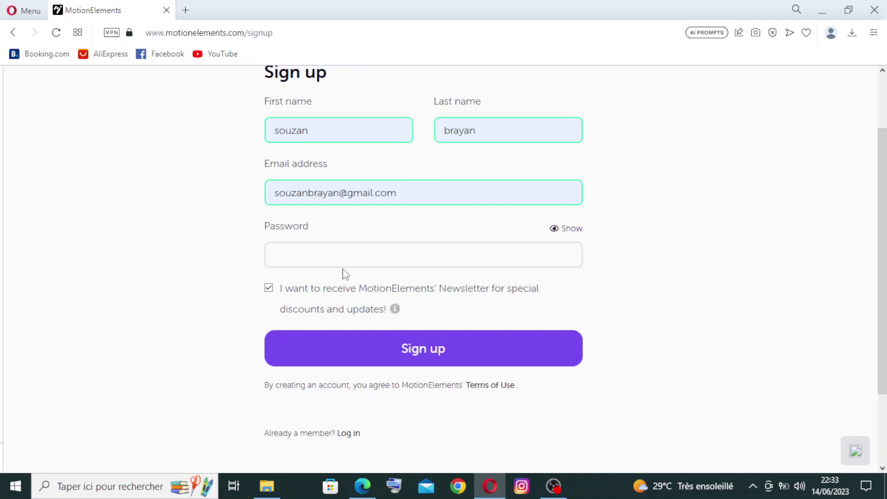
click(338, 260)
key(ctrl+f)
click(309, 277)
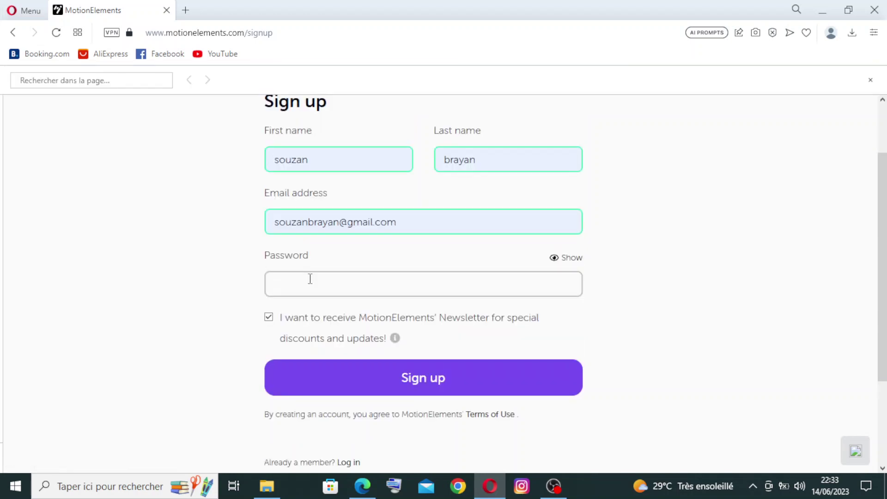
text(••••••)
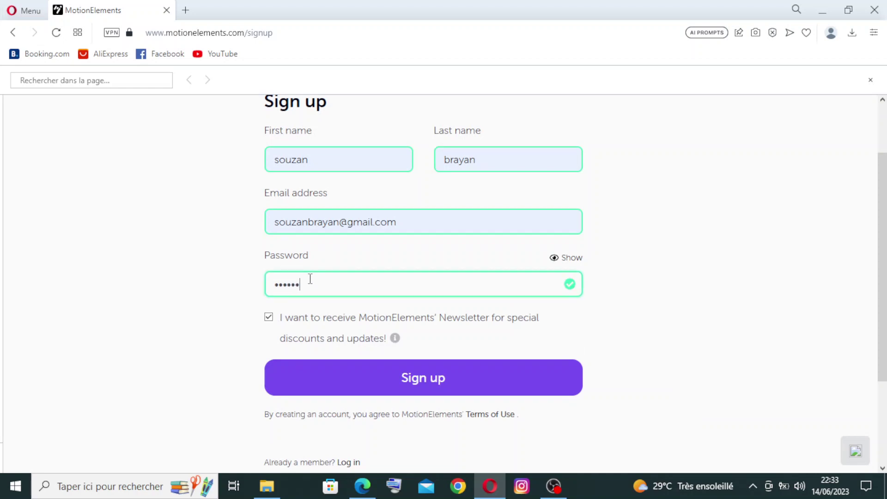
text(••••••)
text(•••)
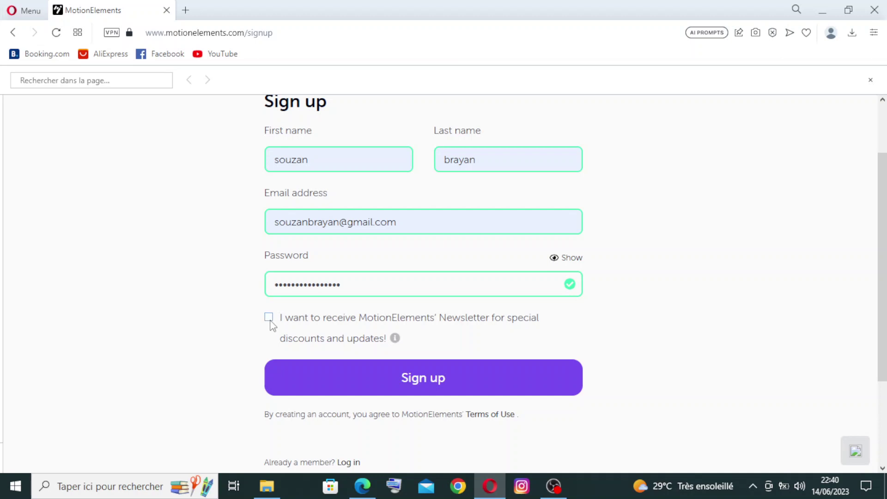
click(270, 322)
scroll(813, 313, down, 1)
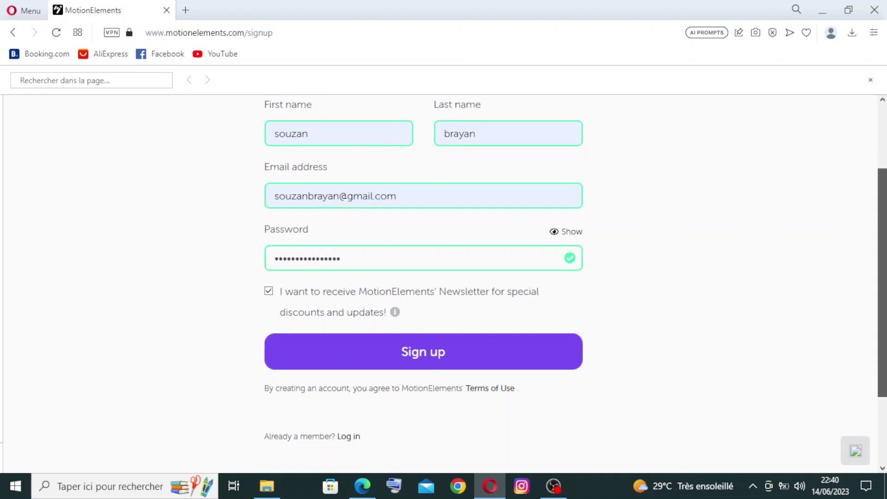
scroll(707, 291, down, 2)
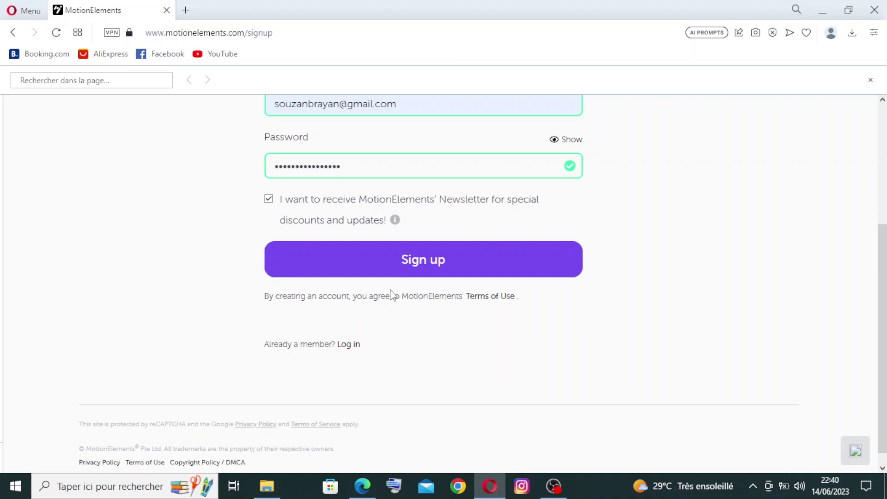
click(427, 260)
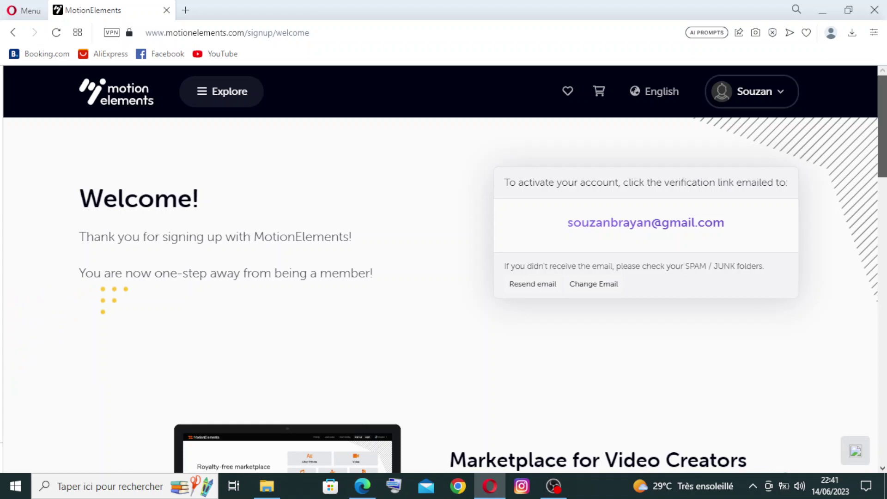
scroll(444, 269, down, 2)
scroll(444, 268, down, 3)
scroll(444, 268, down, 5)
scroll(444, 268, down, 2)
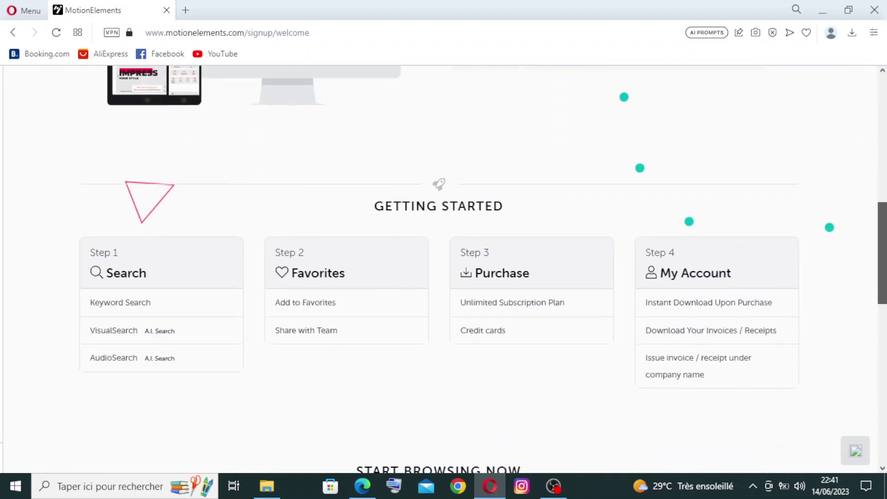
scroll(444, 268, down, 1)
scroll(443, 268, down, 2)
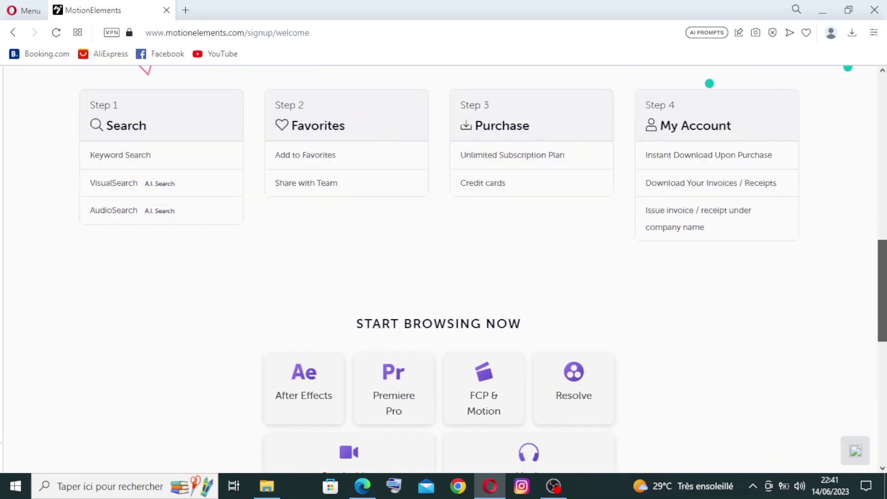
scroll(444, 268, down, 3)
scroll(444, 268, down, 3)
scroll(444, 268, up, 20)
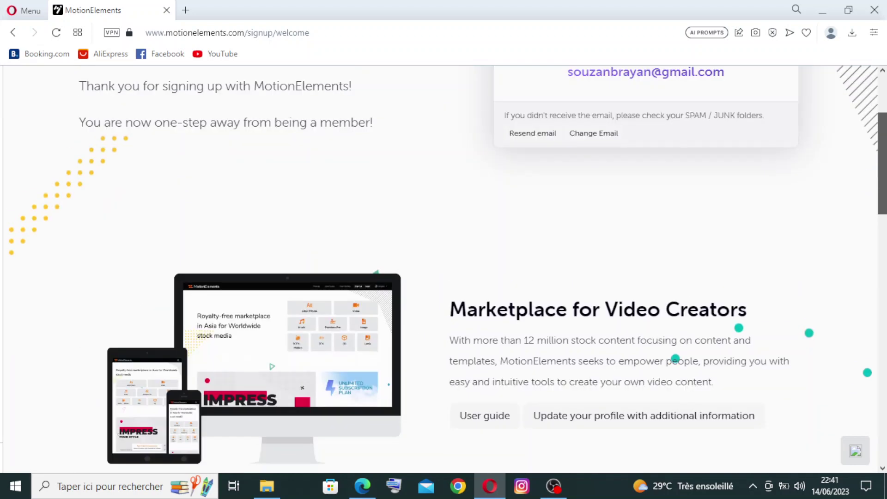
scroll(444, 268, up, 1)
scroll(443, 268, up, 2)
key(ctrl+f)
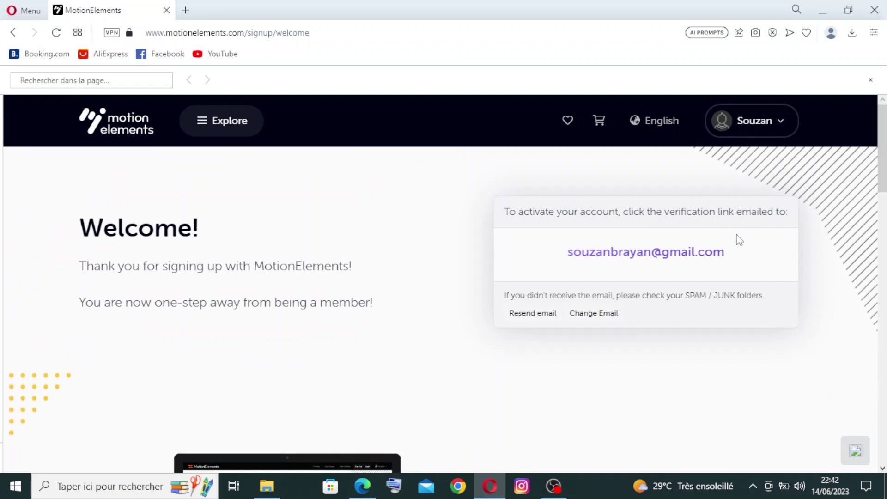
In Gmail, open the 'Activate your MotionElements account' email and follow its activation link
click(362, 486)
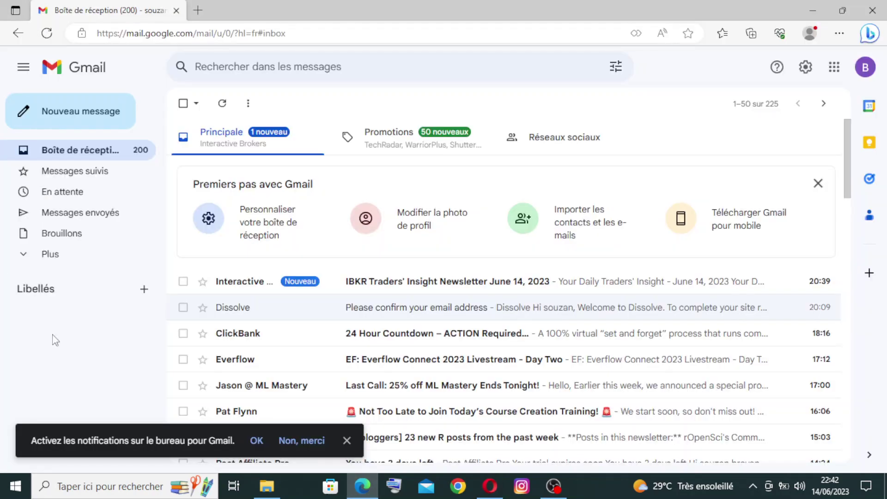
click(73, 153)
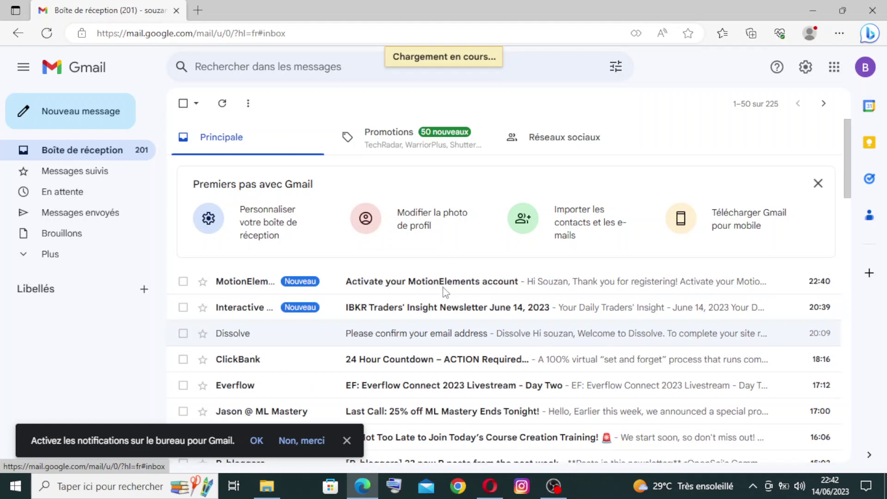
click(404, 287)
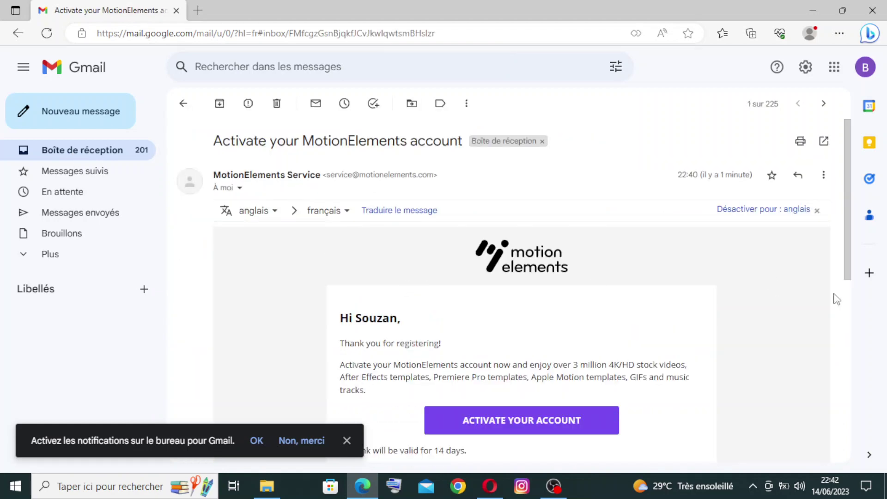
drag(845, 225, 853, 293)
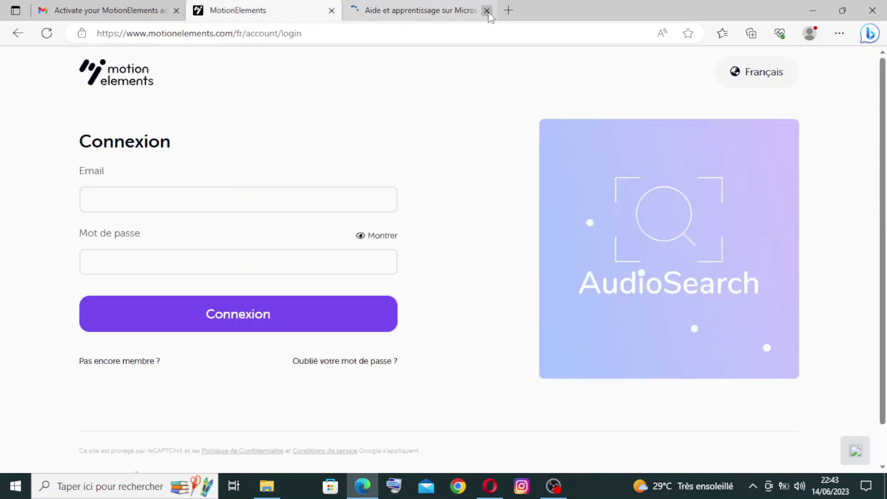
Close the extra help tab and fill the login email from saved suggestions
click(487, 10)
click(124, 206)
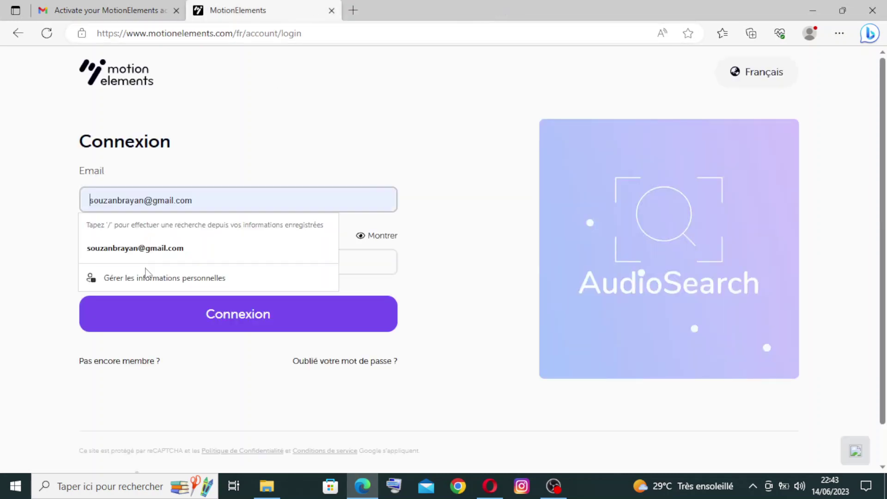
click(353, 270)
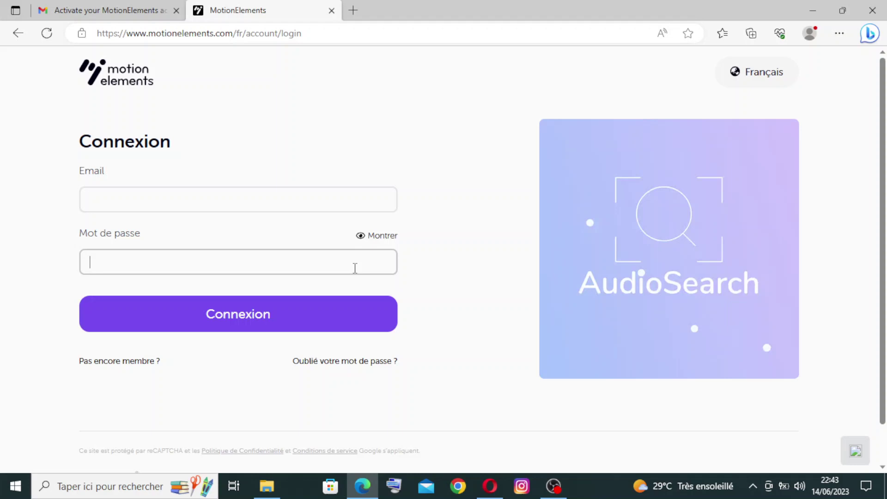
click(133, 203)
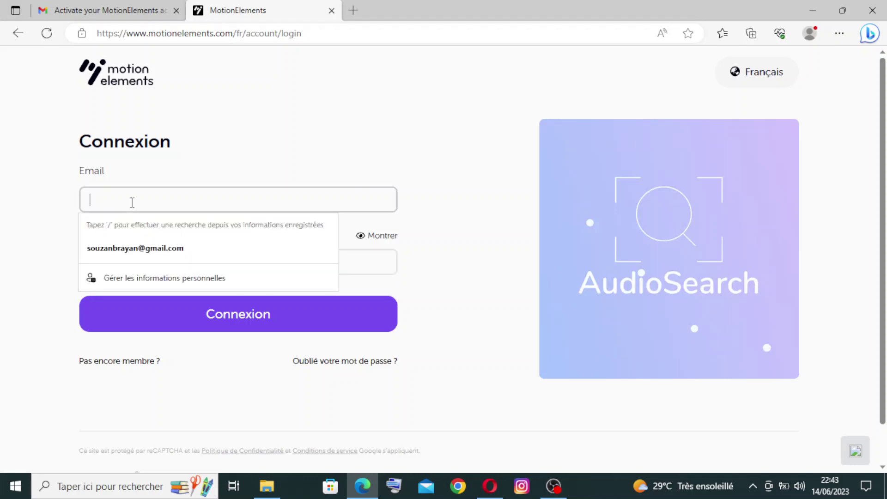
click(139, 252)
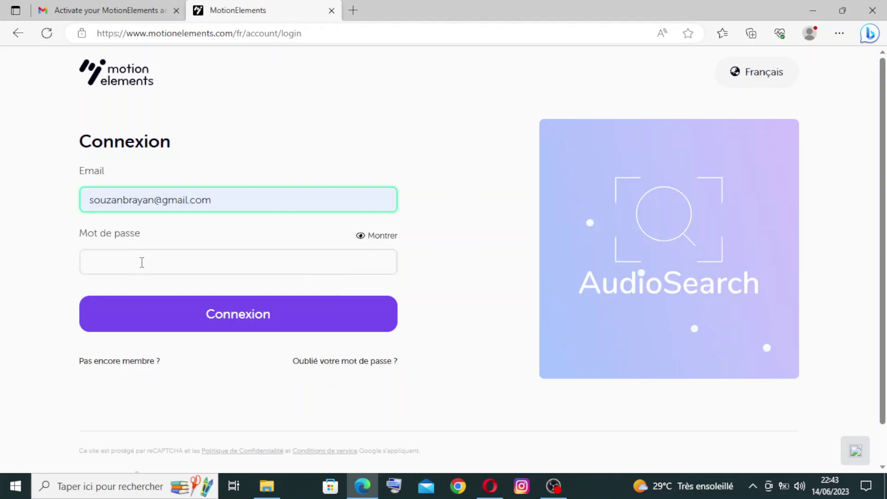
click(141, 260)
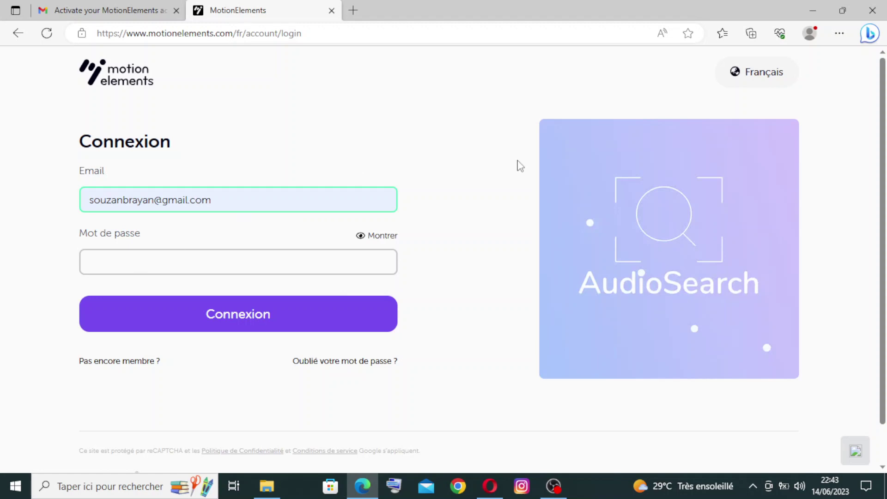
Switch the site language from Français to English, enter email and password, and log in
click(765, 76)
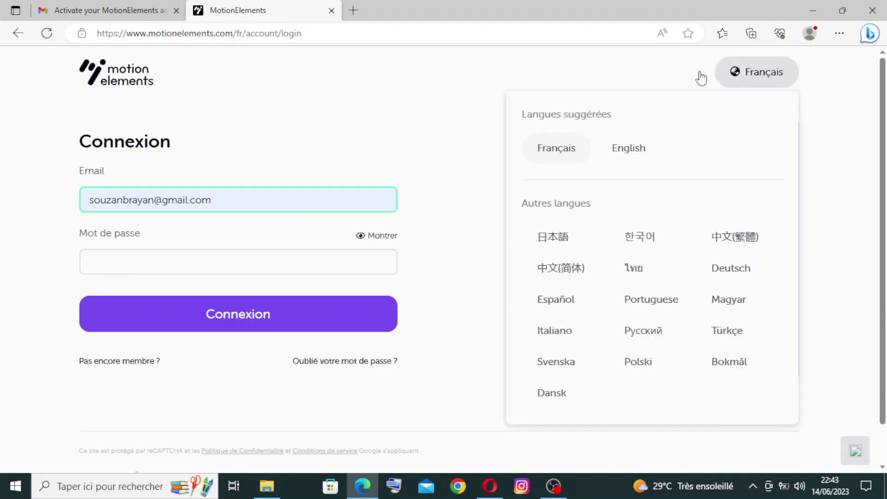
click(622, 148)
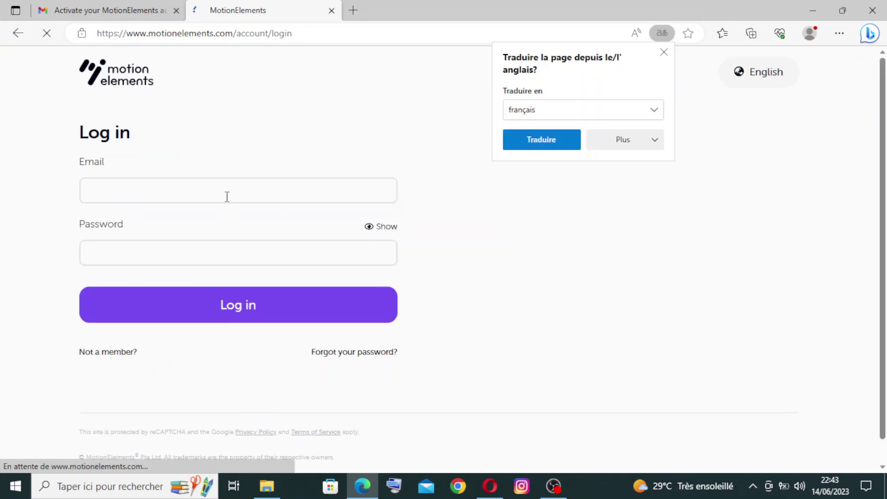
click(226, 196)
click(174, 247)
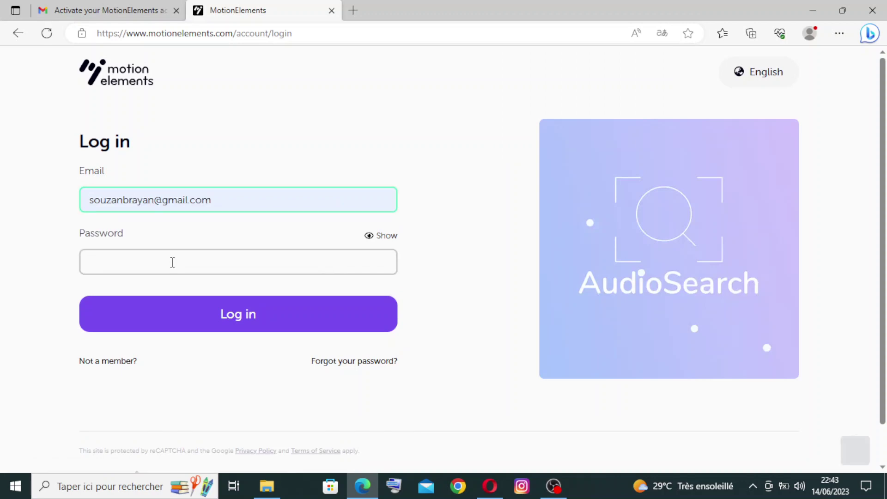
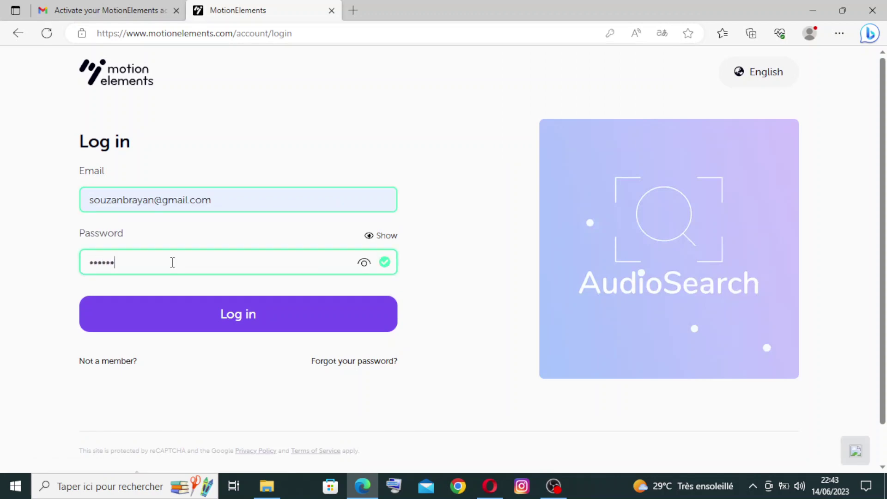
key(ctrl+f)
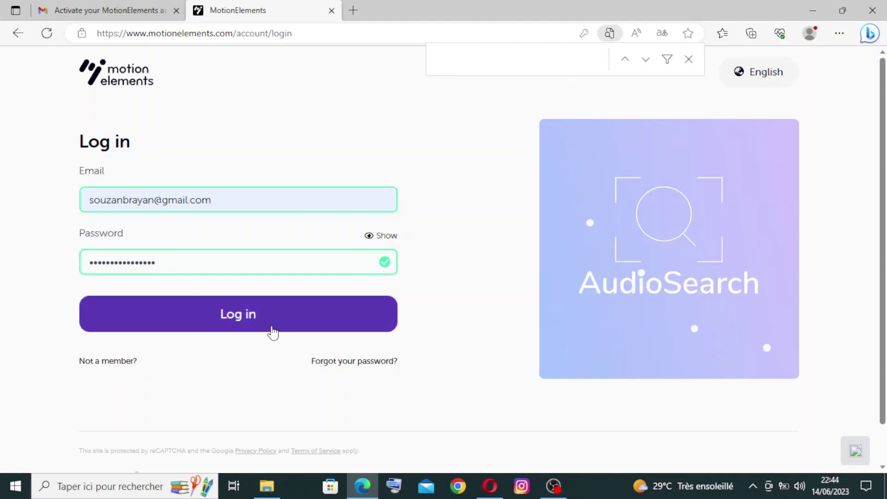
click(257, 318)
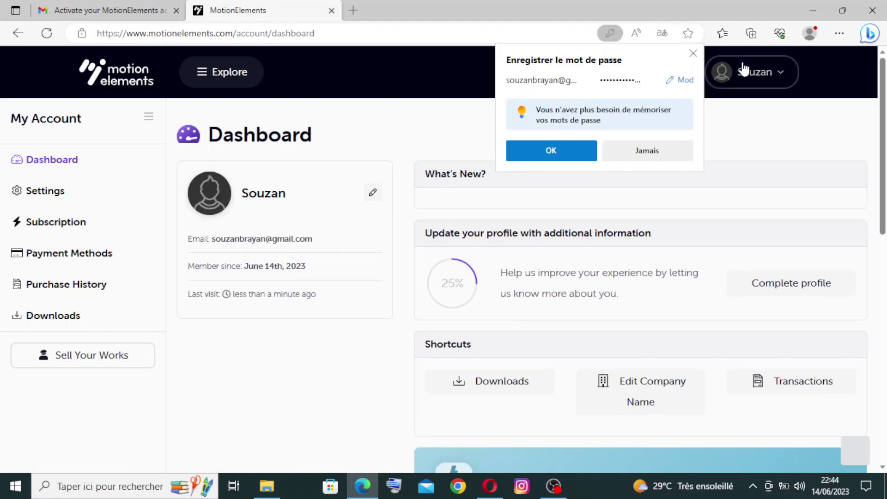
Dismiss Edge's save-password prompt and open the My Account Settings profile tab
click(565, 151)
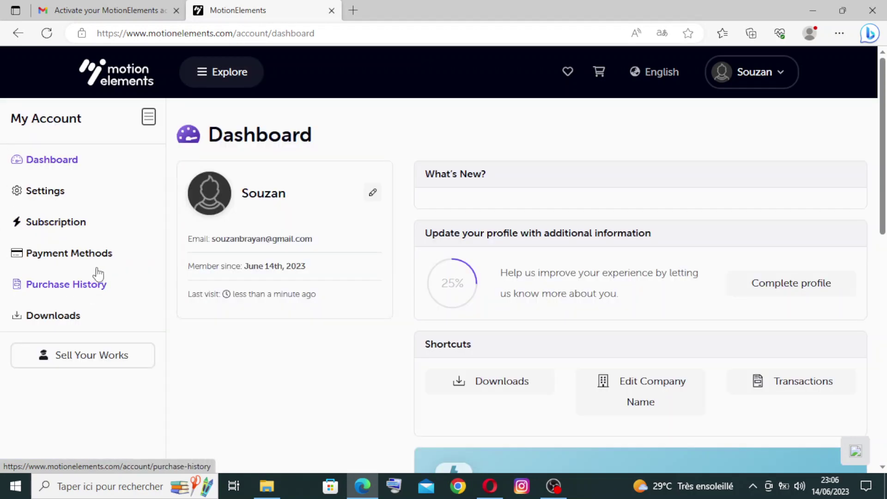
click(76, 196)
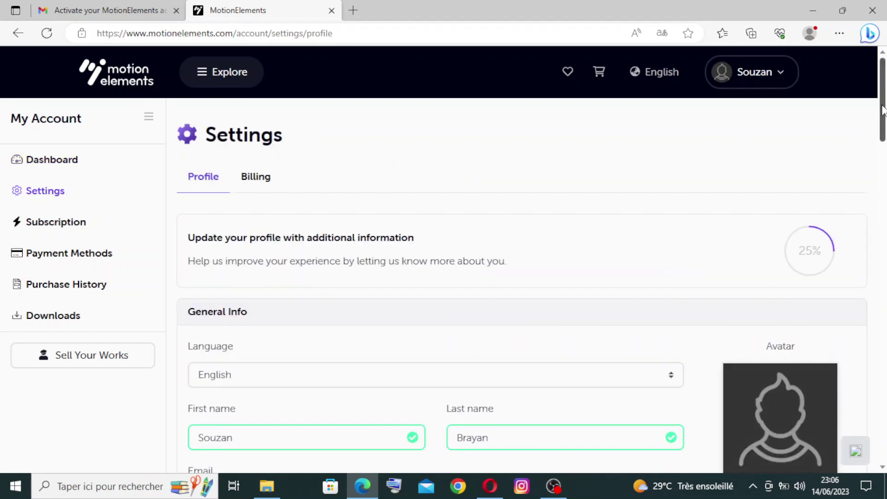
scroll(883, 110, down, 1)
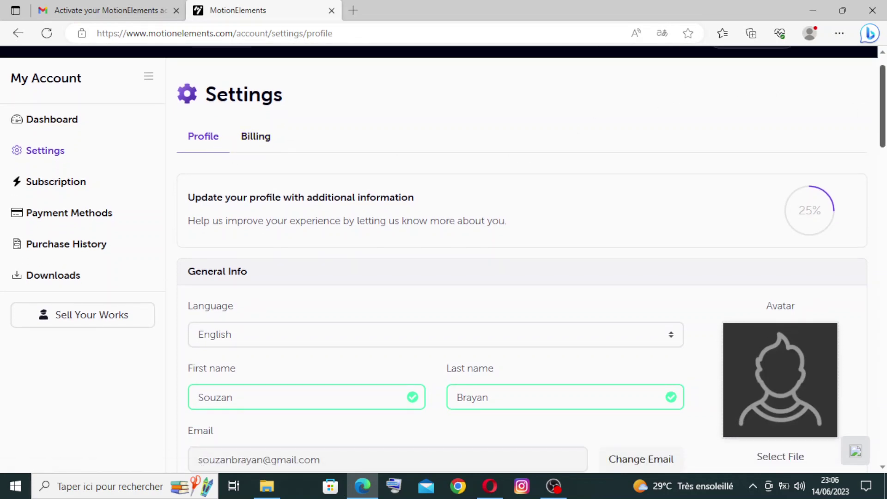
scroll(444, 259, down, 4)
scroll(444, 259, down, 2)
scroll(444, 259, down, 1)
scroll(443, 259, down, 2)
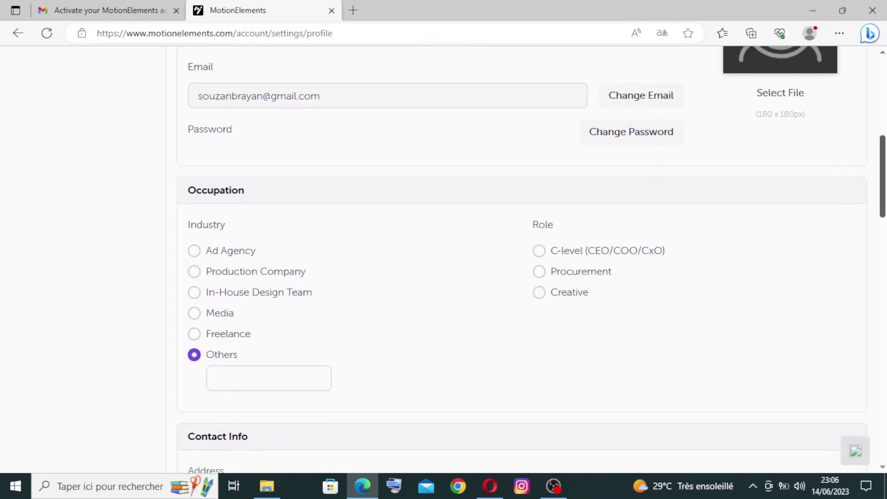
scroll(422, 143, down, 1)
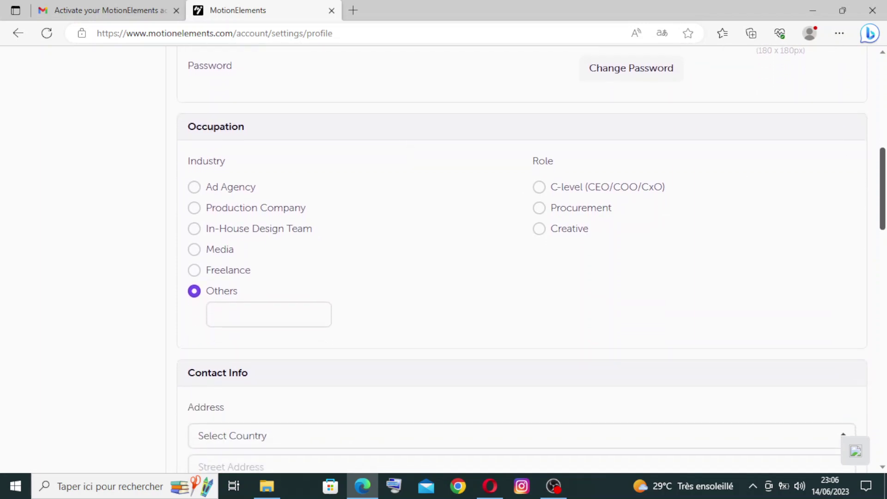
scroll(444, 259, down, 1)
scroll(443, 259, down, 3)
scroll(444, 259, down, 2)
scroll(443, 259, down, 4)
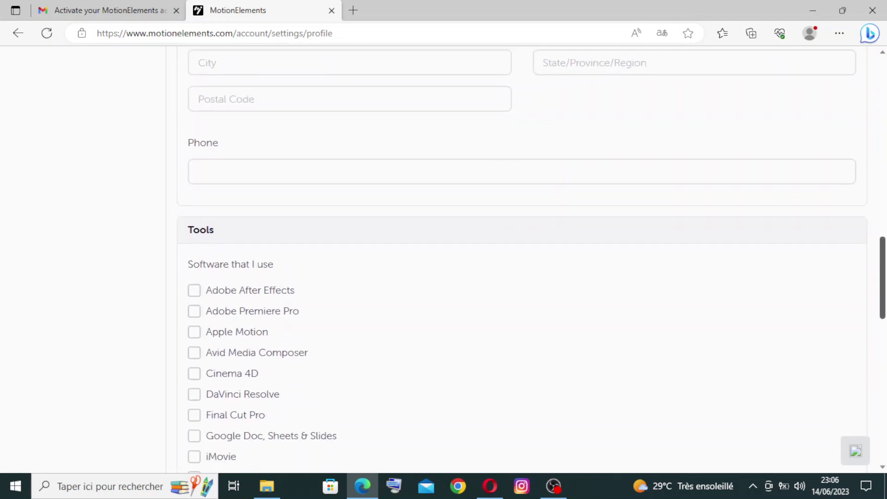
scroll(444, 258, down, 1)
scroll(444, 259, down, 2)
scroll(443, 258, down, 1)
scroll(444, 259, down, 1)
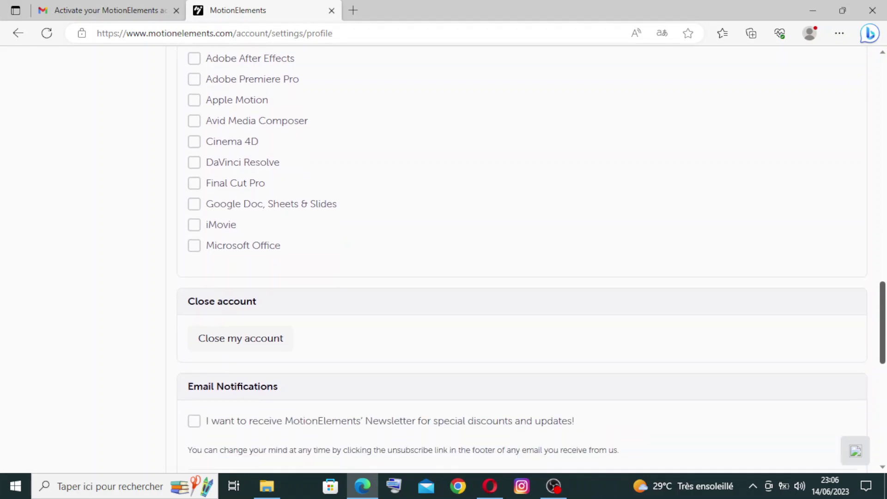
key(ctrl+f)
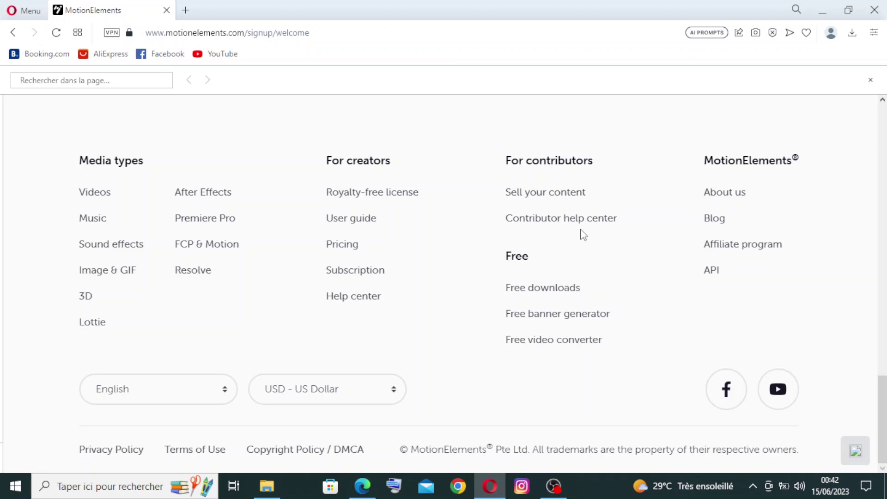
drag(883, 406, 882, 137)
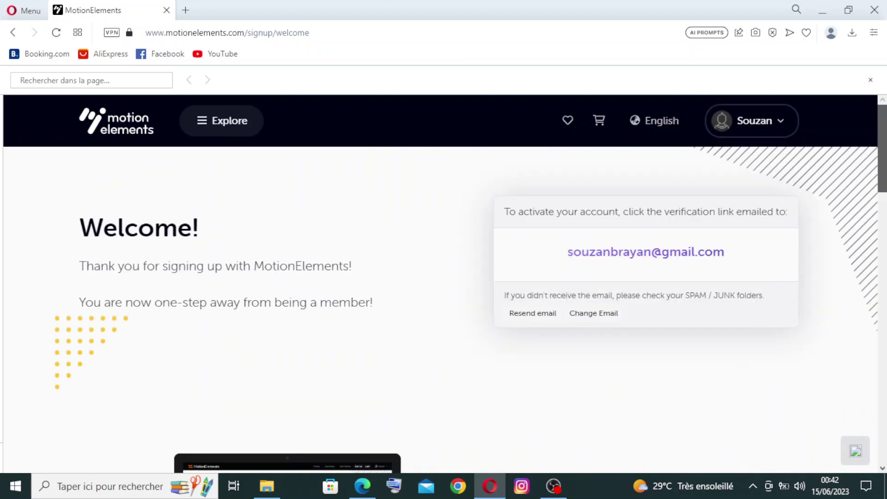
scroll(443, 282, down, 1)
scroll(444, 282, down, 4)
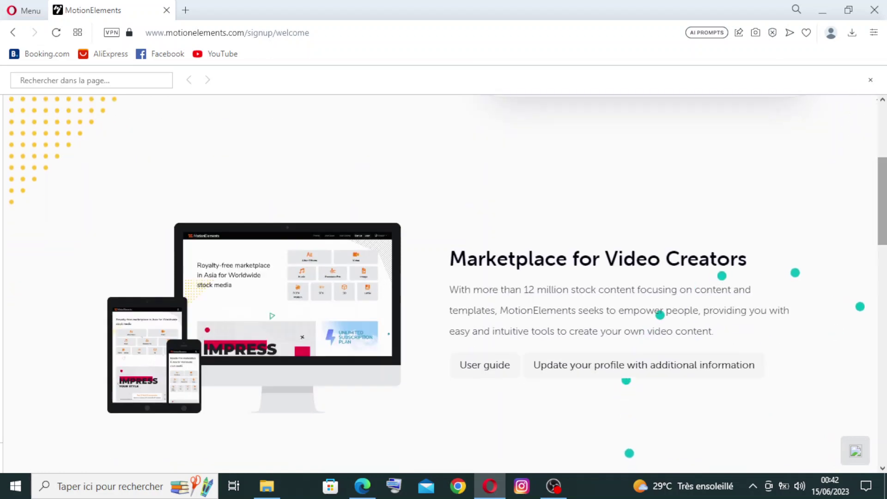